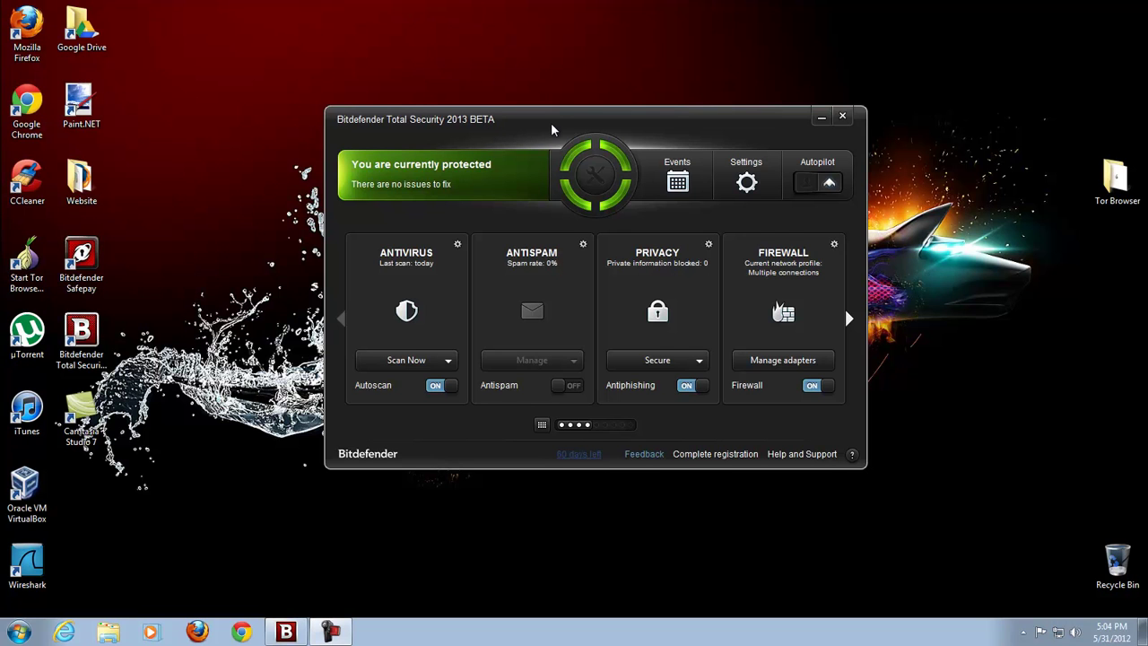
View the Events Overview with its module categories and return to the main dashboard
left_click_drag(553, 130, 554, 124)
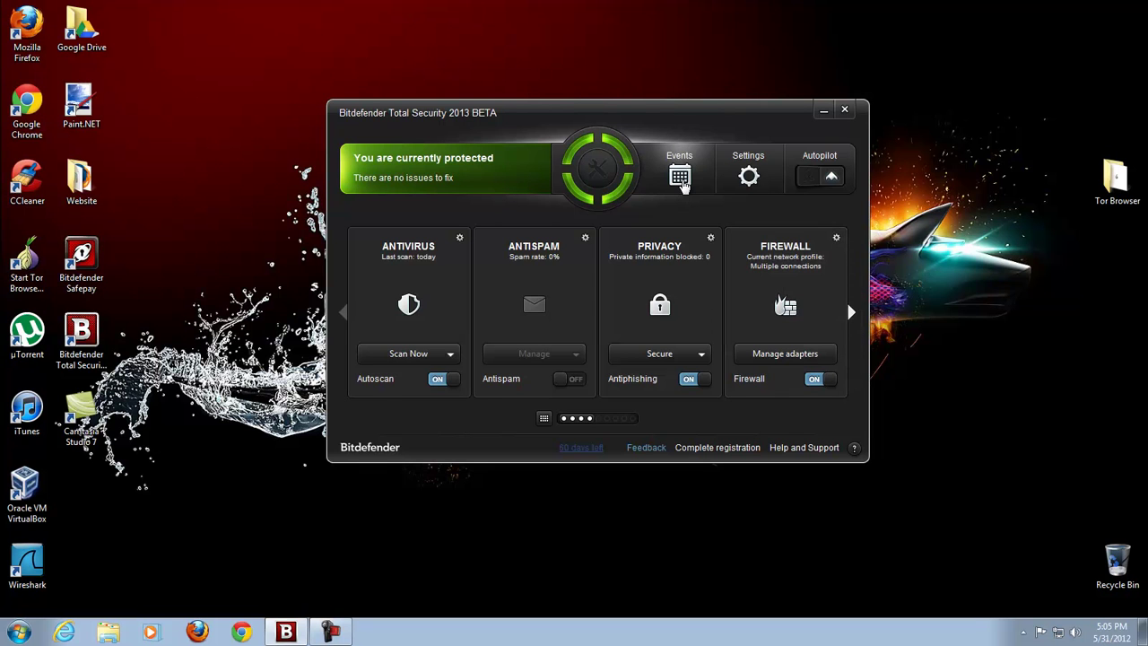
left_click(680, 178)
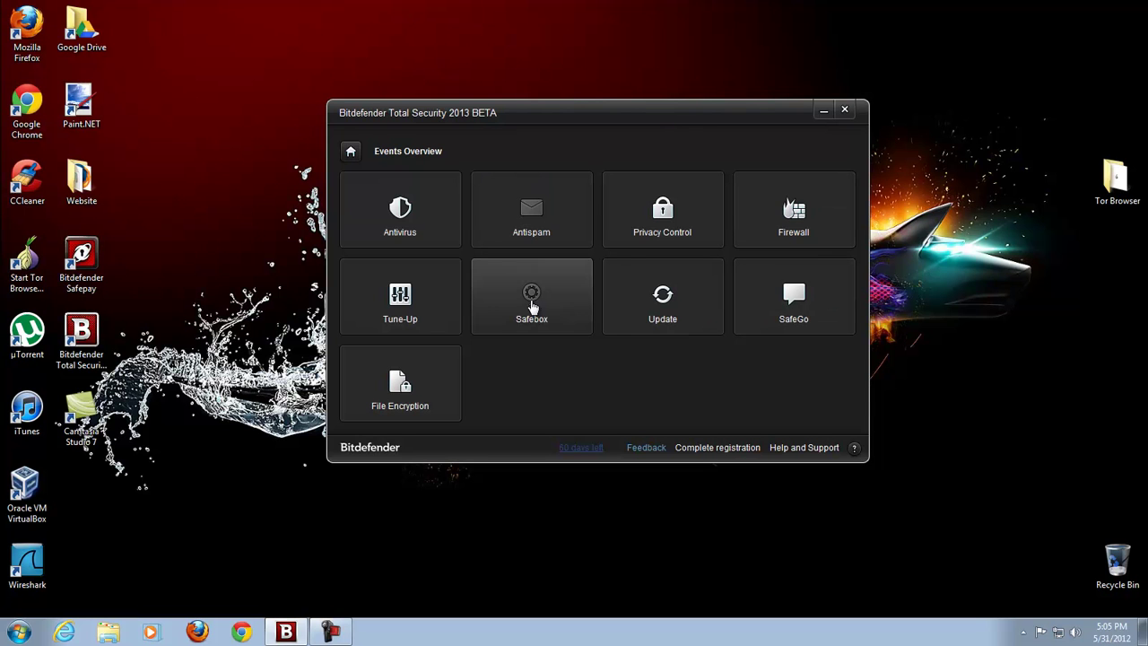
left_click(350, 153)
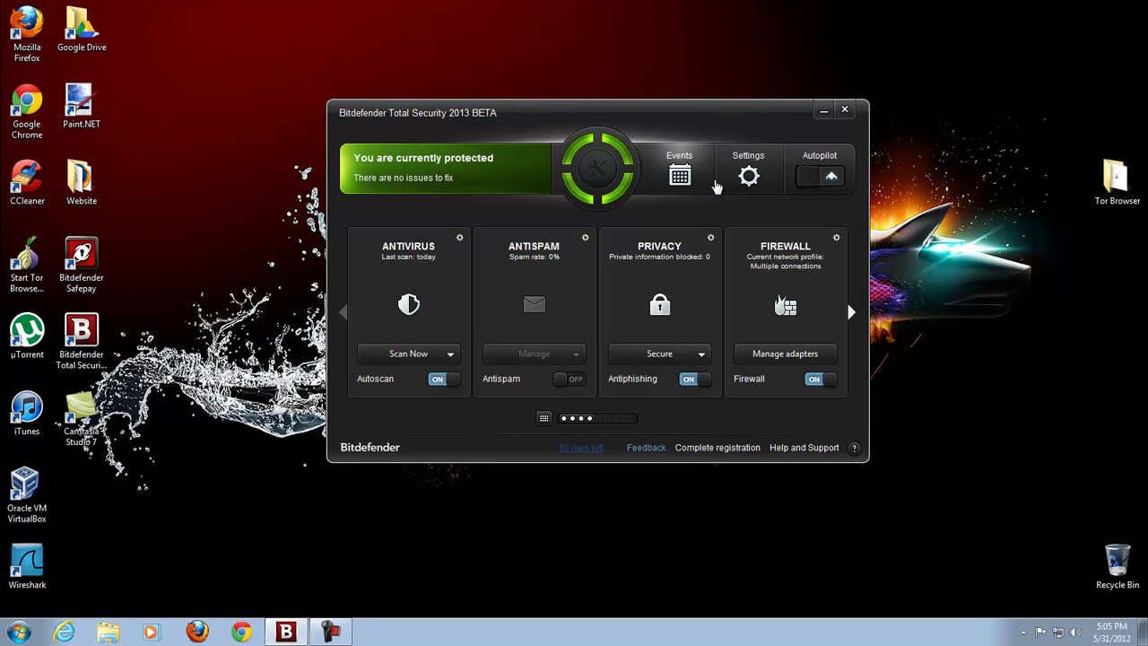
Check the hidden notification area icons and collapse them again
left_click(1022, 633)
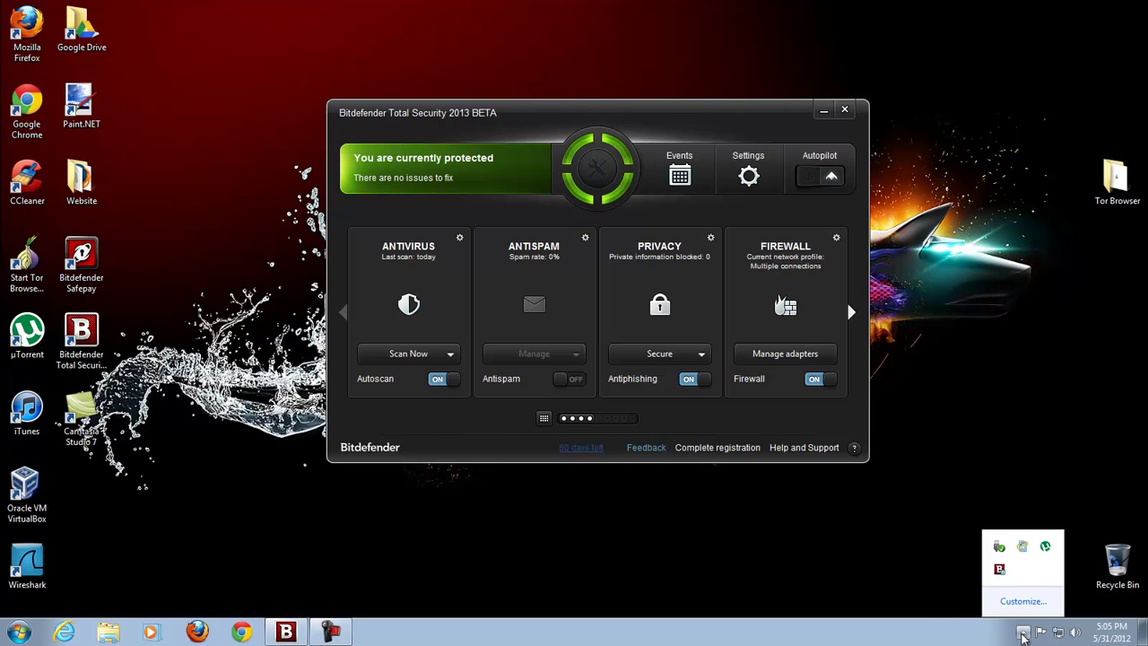
left_click(1022, 633)
left_click(1022, 633)
left_click(1022, 633)
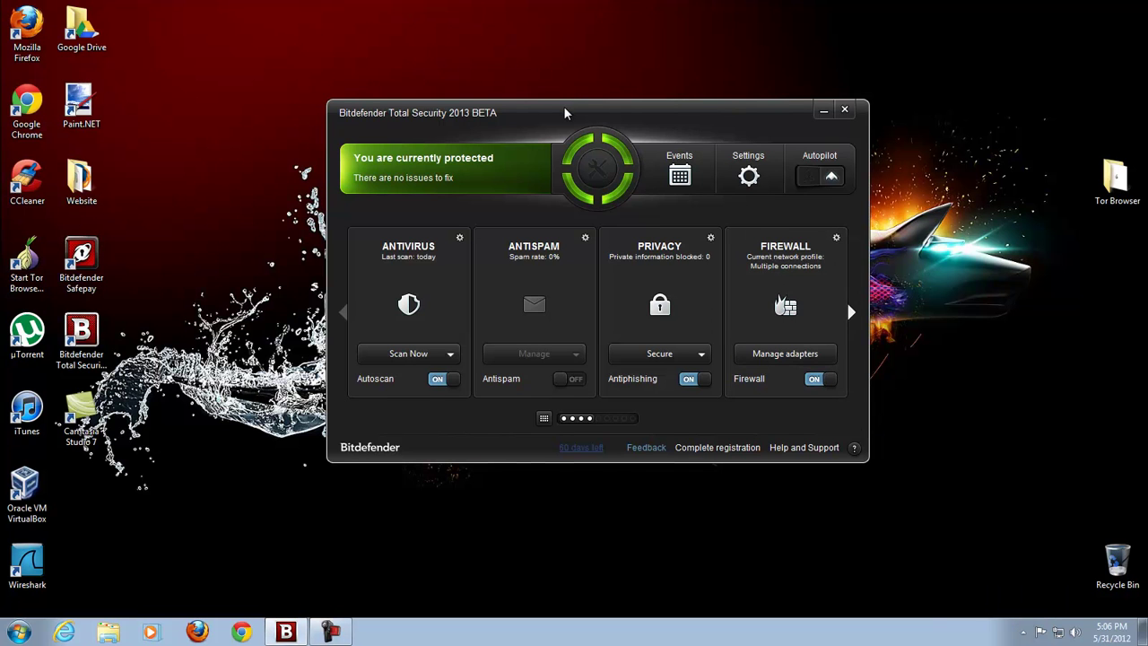
Reposition the main window slightly higher on the desktop and close the Security Widget
left_click_drag(564, 111, 564, 95)
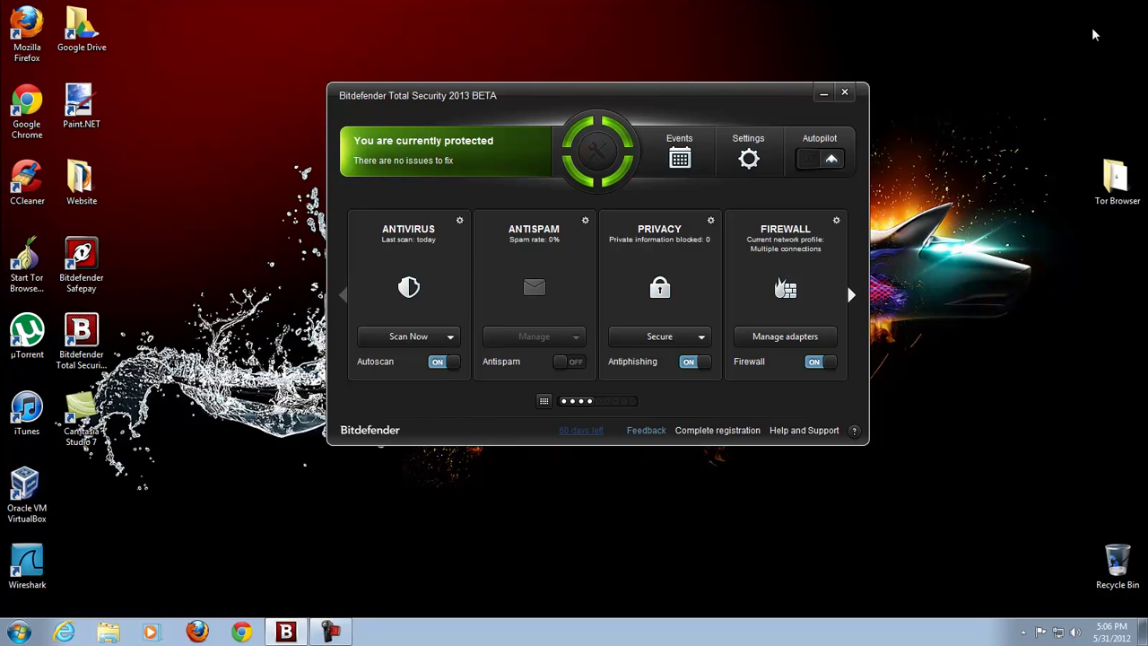
mouse_move(1085, 61)
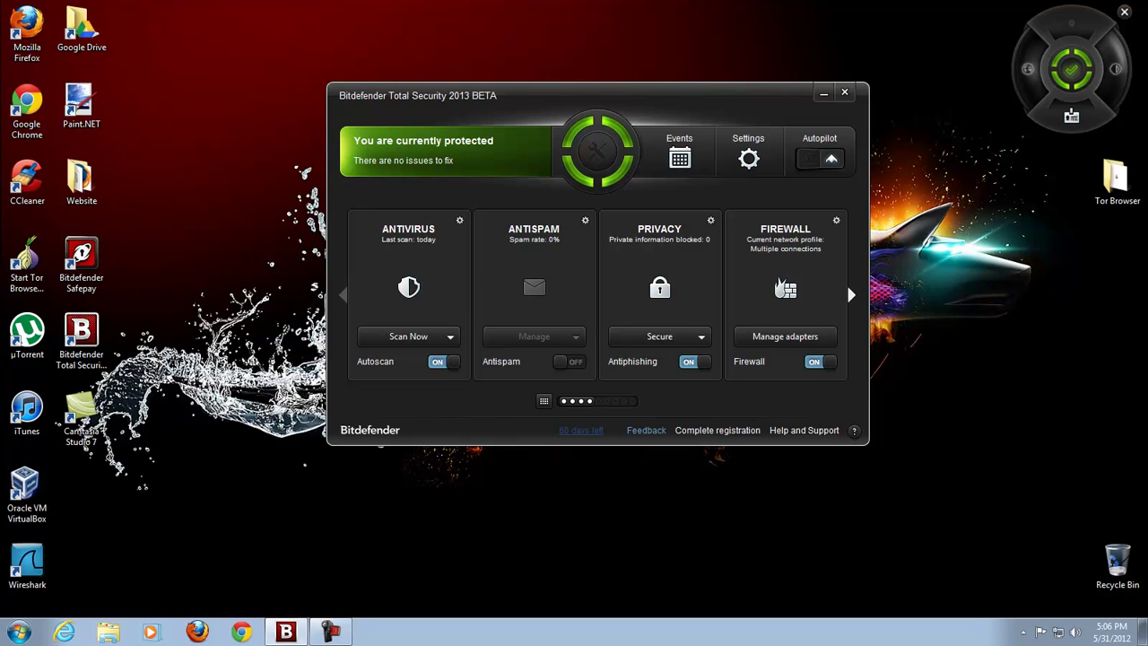
left_click(1123, 12)
Review the General and Advanced options of the General Settings and return to the main dashboard
left_click(751, 165)
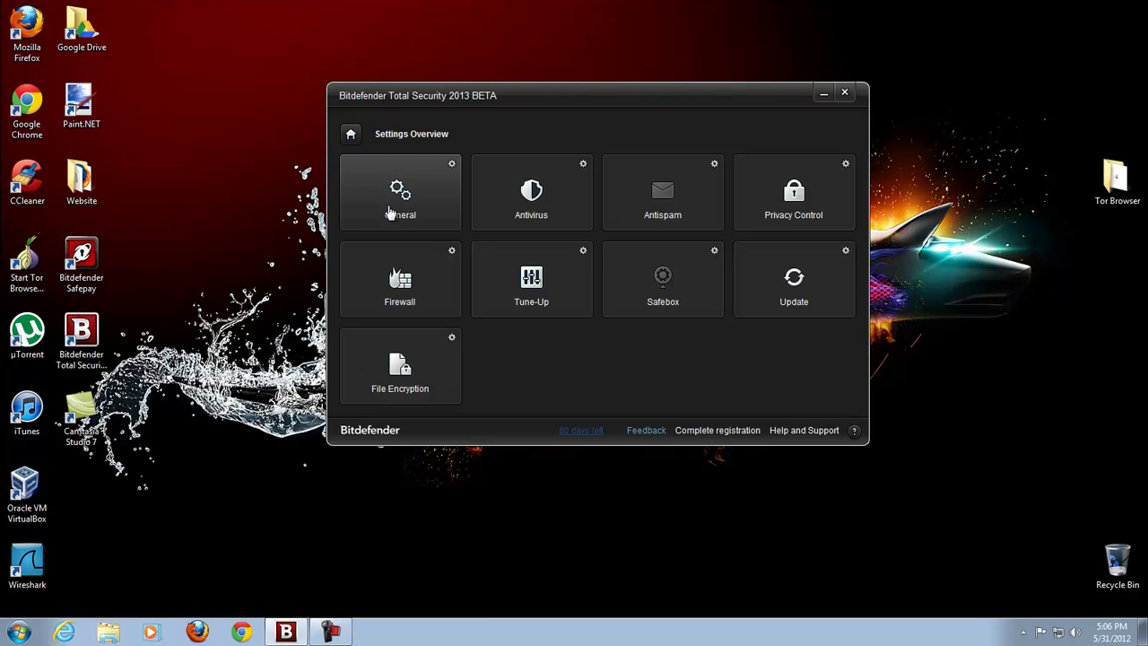
left_click(390, 213)
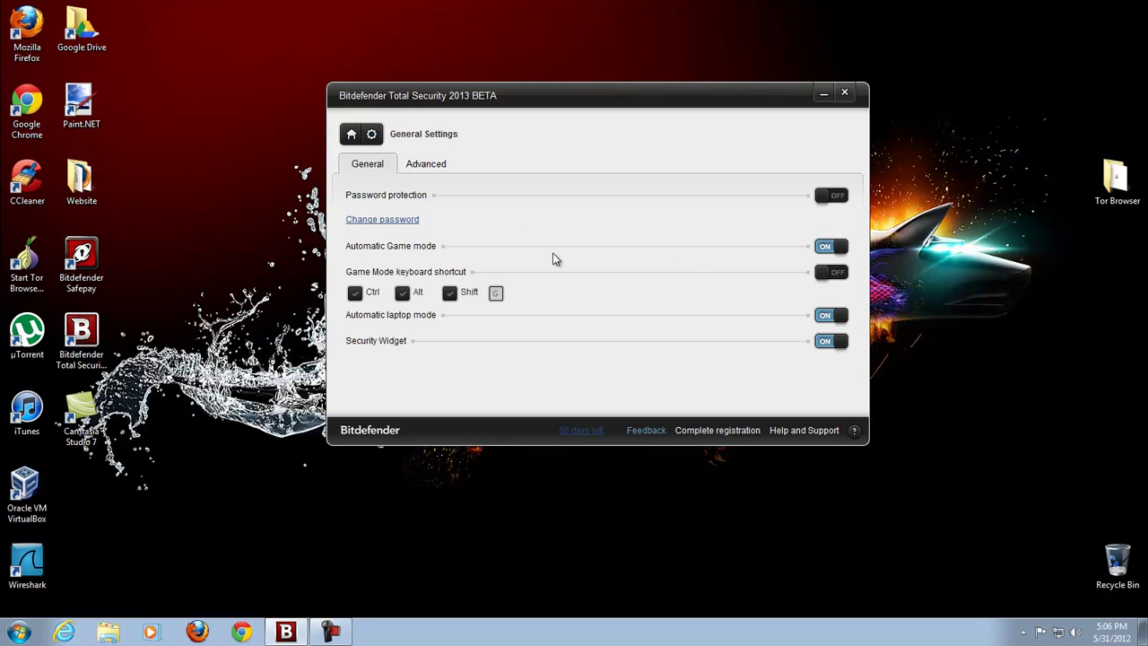
left_click(426, 170)
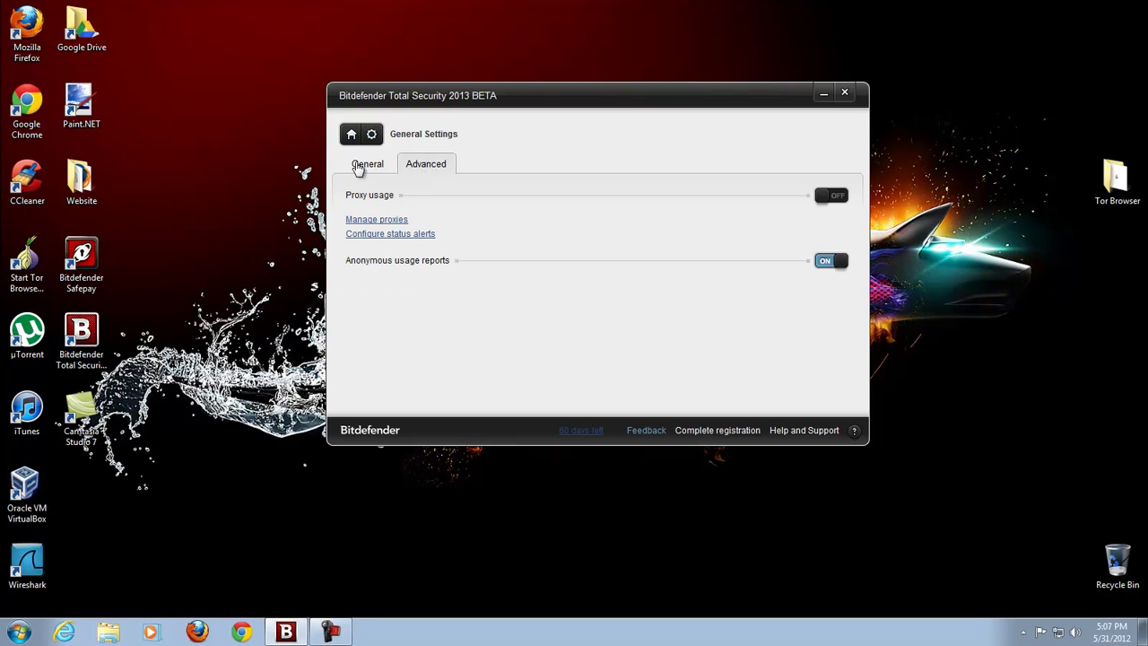
left_click(357, 167)
left_click(351, 136)
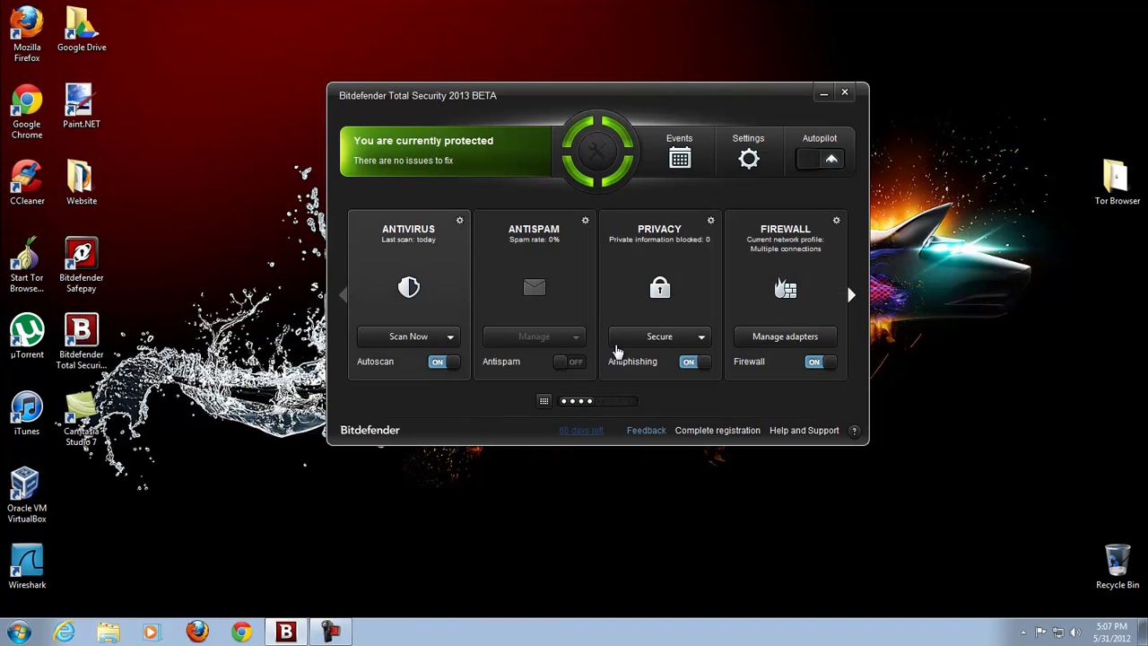
Open the custom on-access scanning options in the Antivirus settings and review the file type, archive, traffic and miscellaneous options
left_click(737, 166)
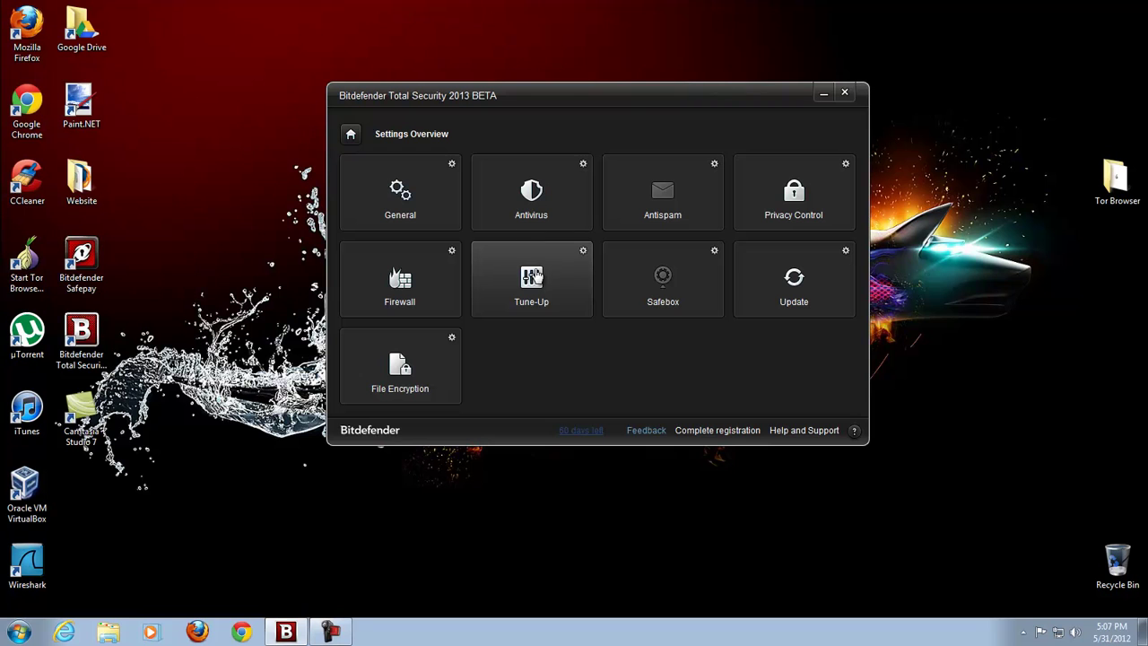
left_click(545, 204)
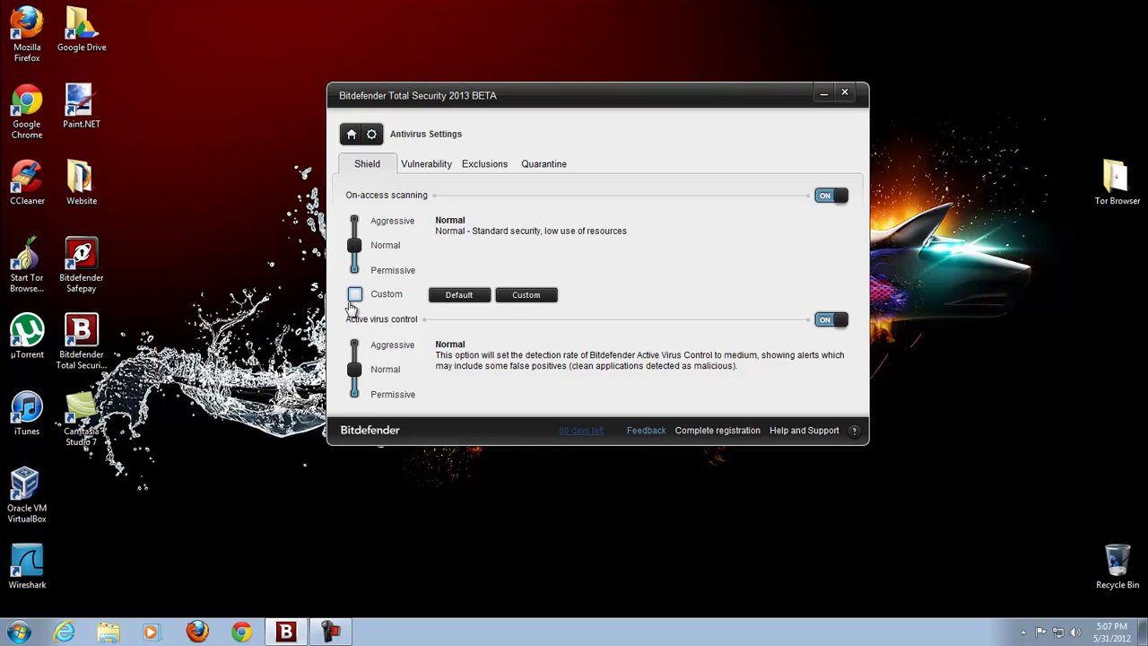
left_click(509, 293)
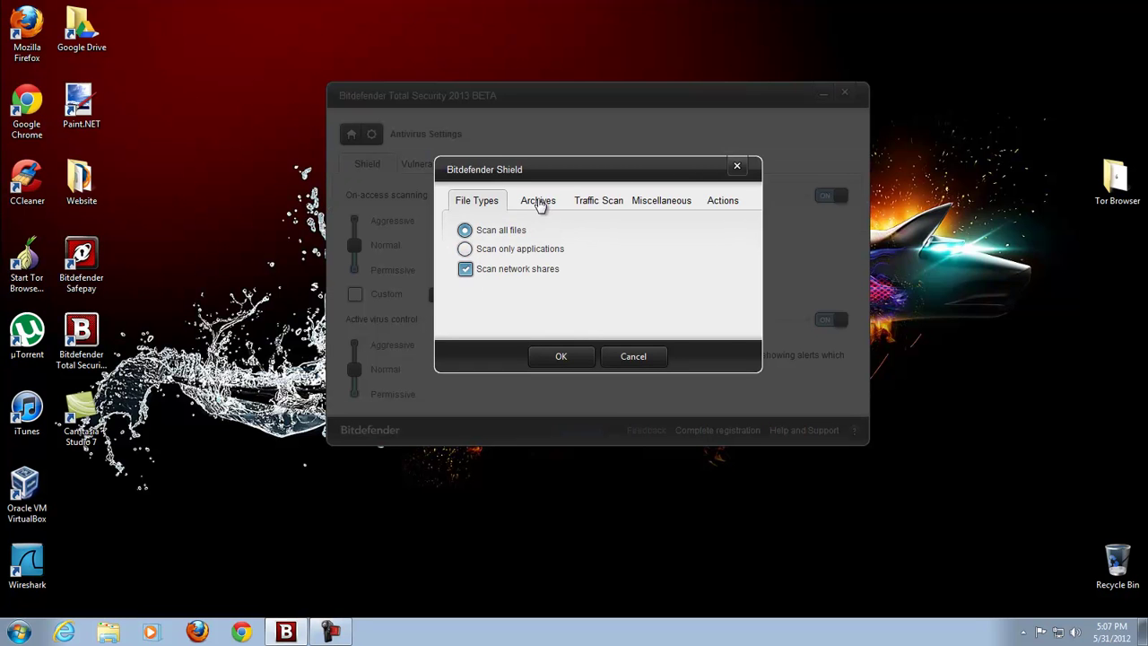
left_click(545, 202)
left_click(592, 203)
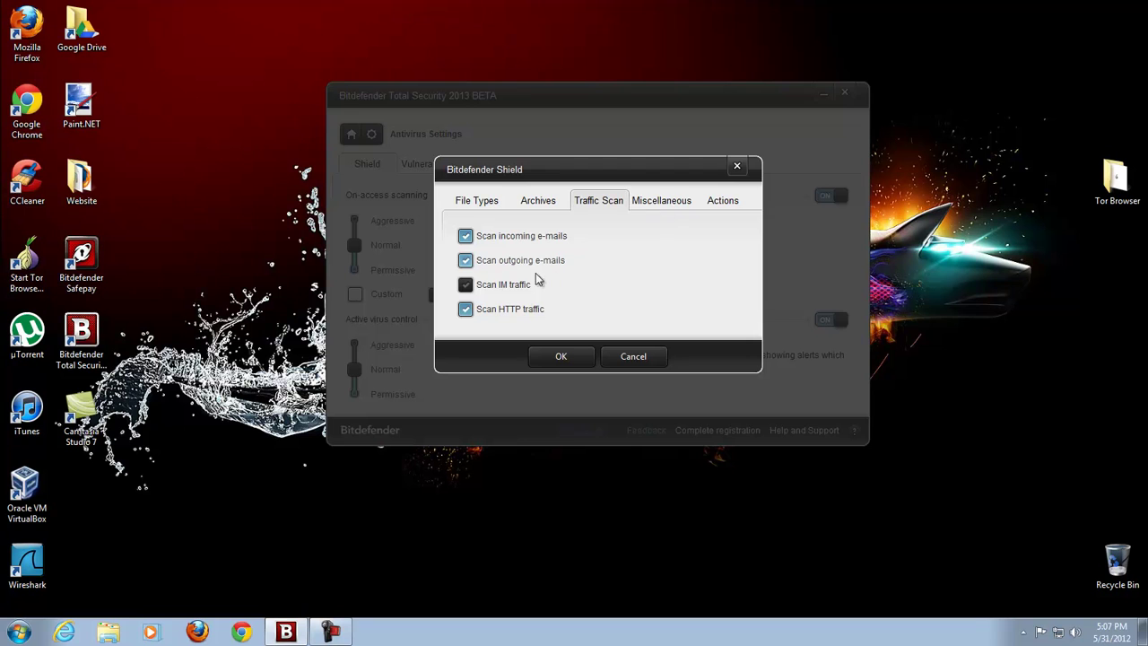
left_click(660, 203)
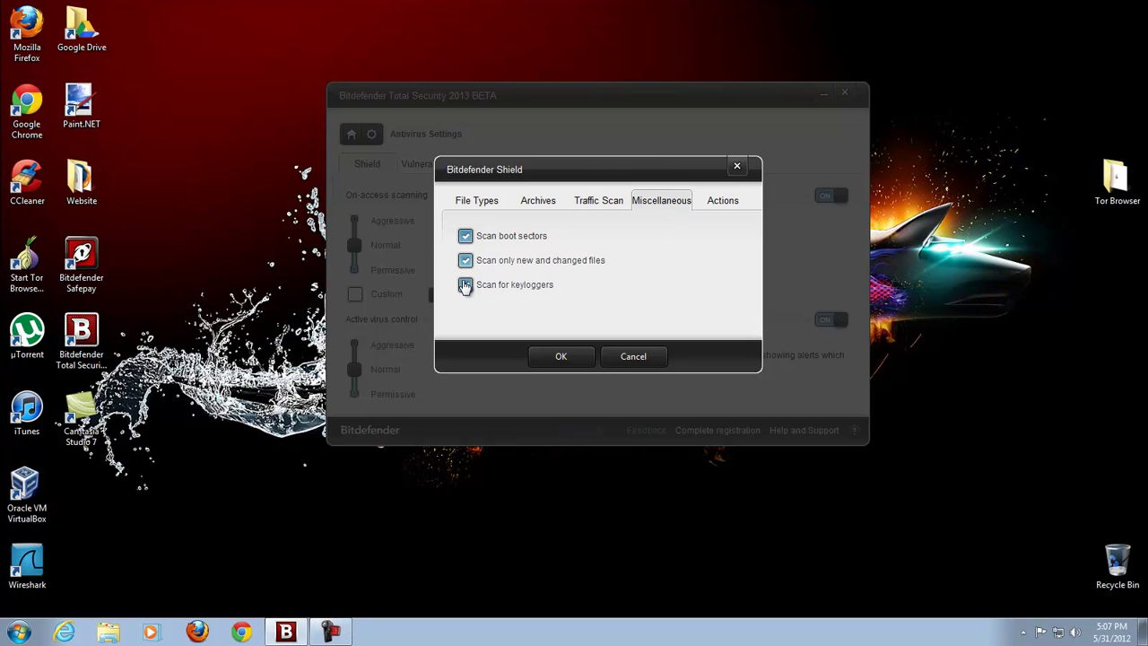
Set the shield's action to Move files to quarantine and apply the custom on-access scanning settings
left_click(707, 201)
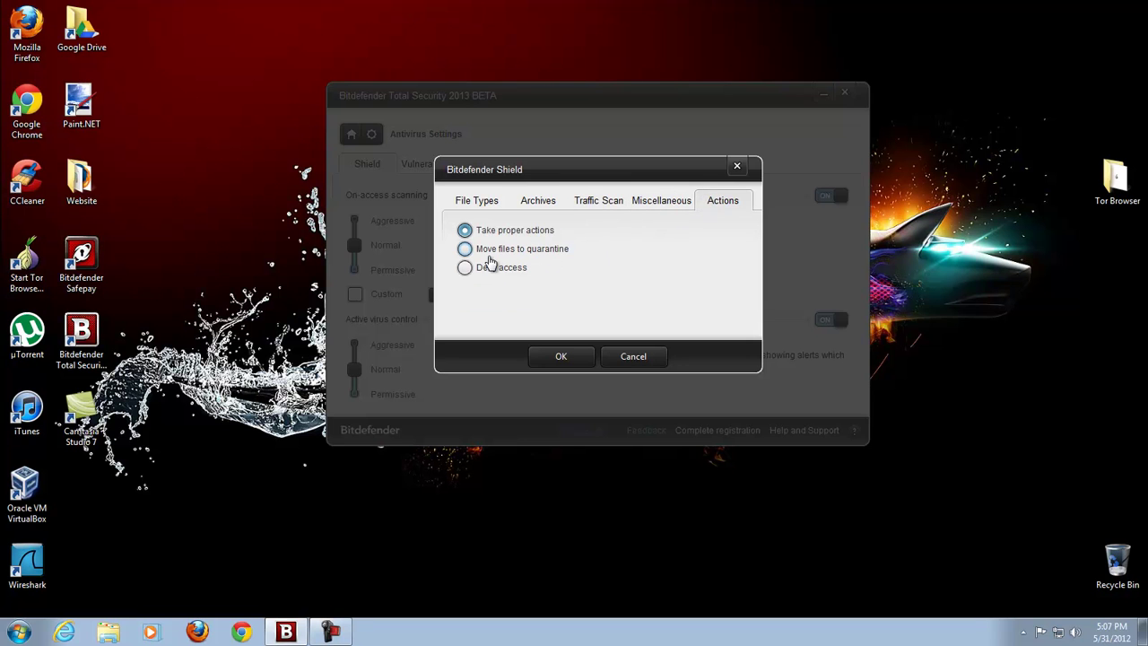
left_click(485, 255)
left_click(560, 356)
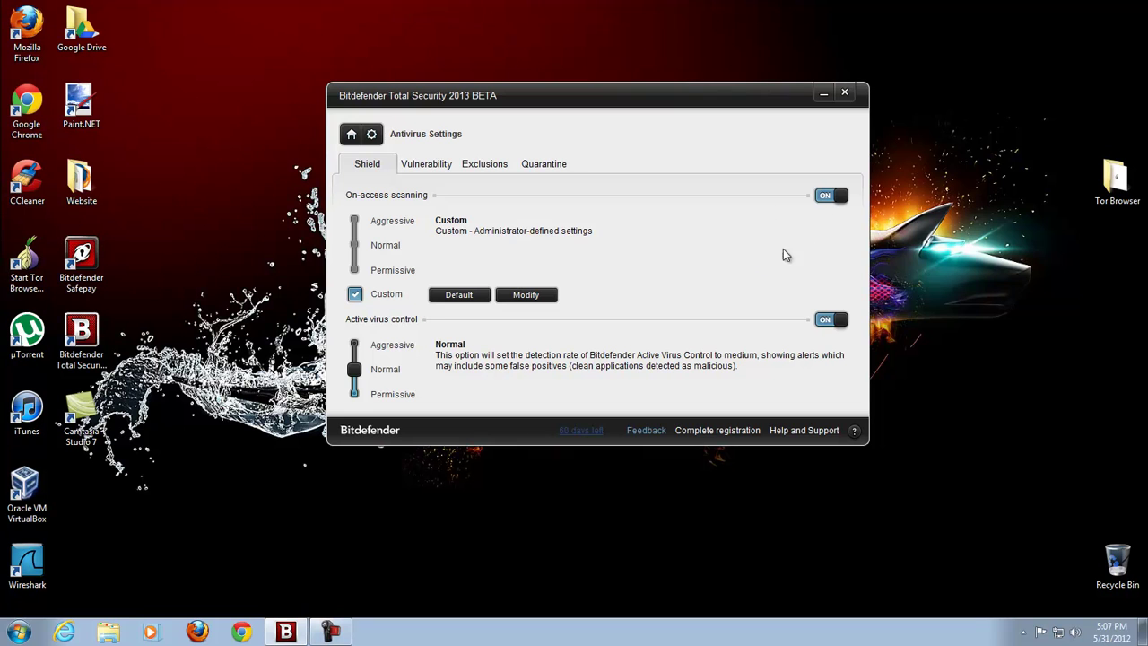
Review the antivirus Vulnerability, Exclusions and Quarantine settings, including the device scan options, and return to the main dashboard
left_click(421, 165)
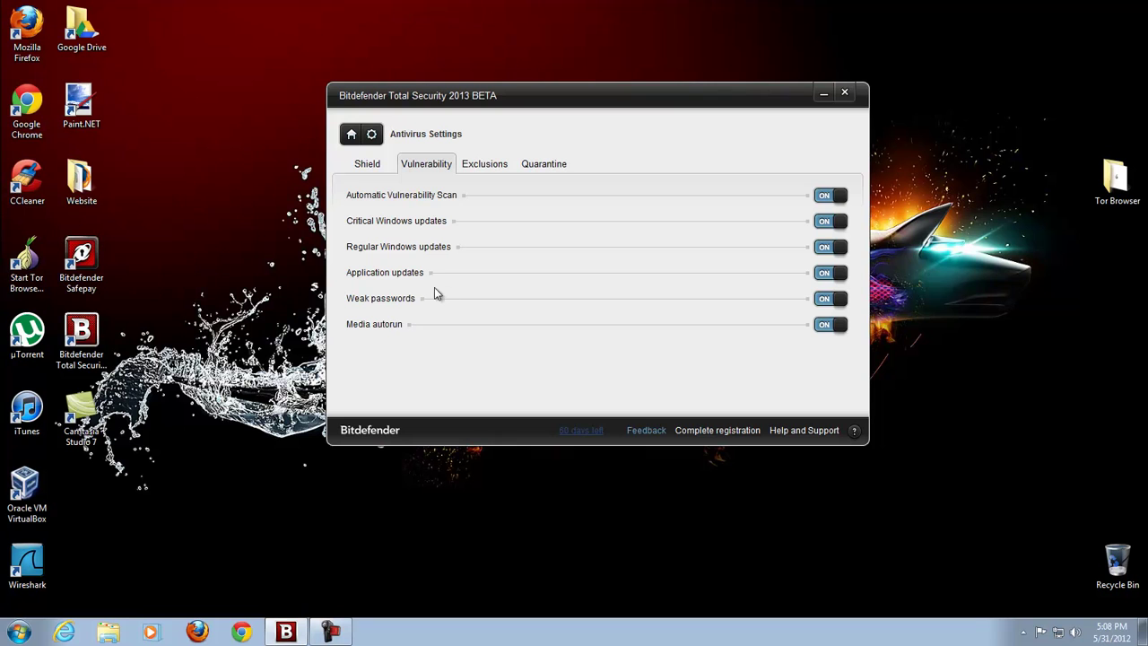
left_click(498, 167)
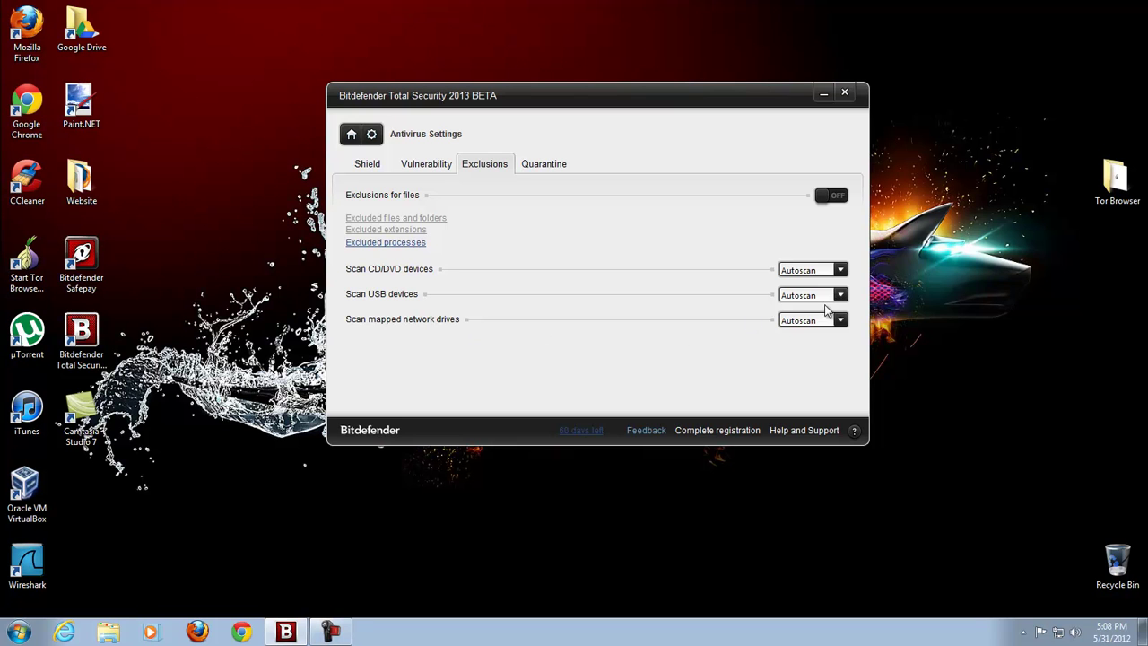
left_click(818, 333)
left_click(801, 299)
left_click(549, 169)
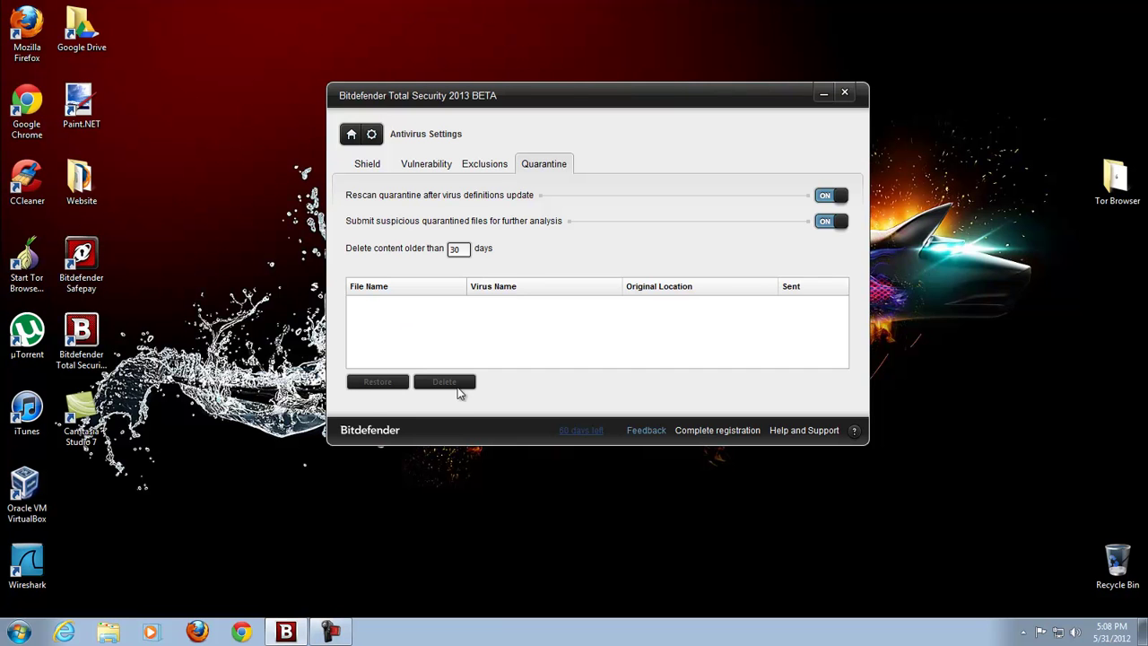
left_click(351, 135)
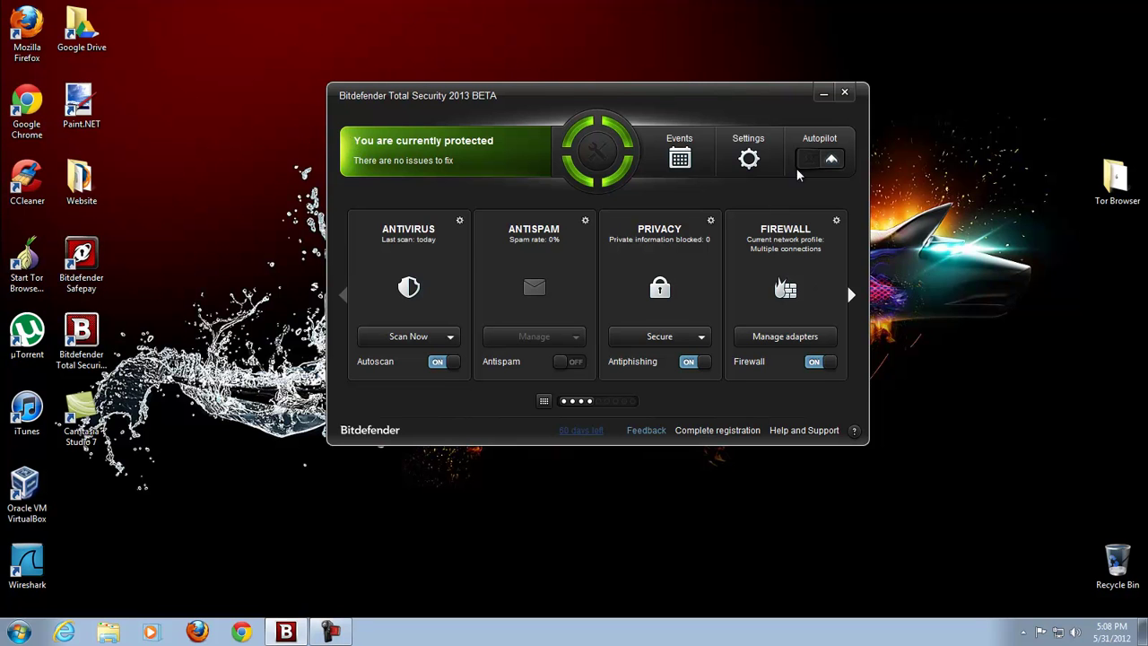
Examine the Firewall settings, covering rules, network activity, alert intensity and advanced options, and return to the main dashboard
left_click(743, 139)
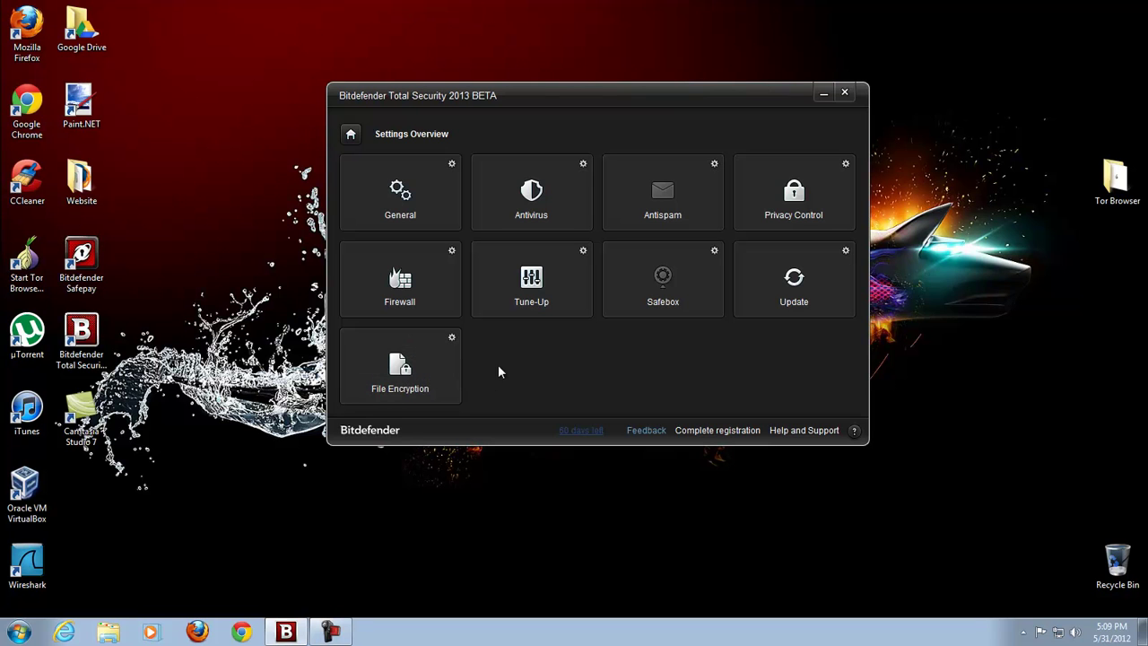
left_click_drag(538, 104, 546, 102)
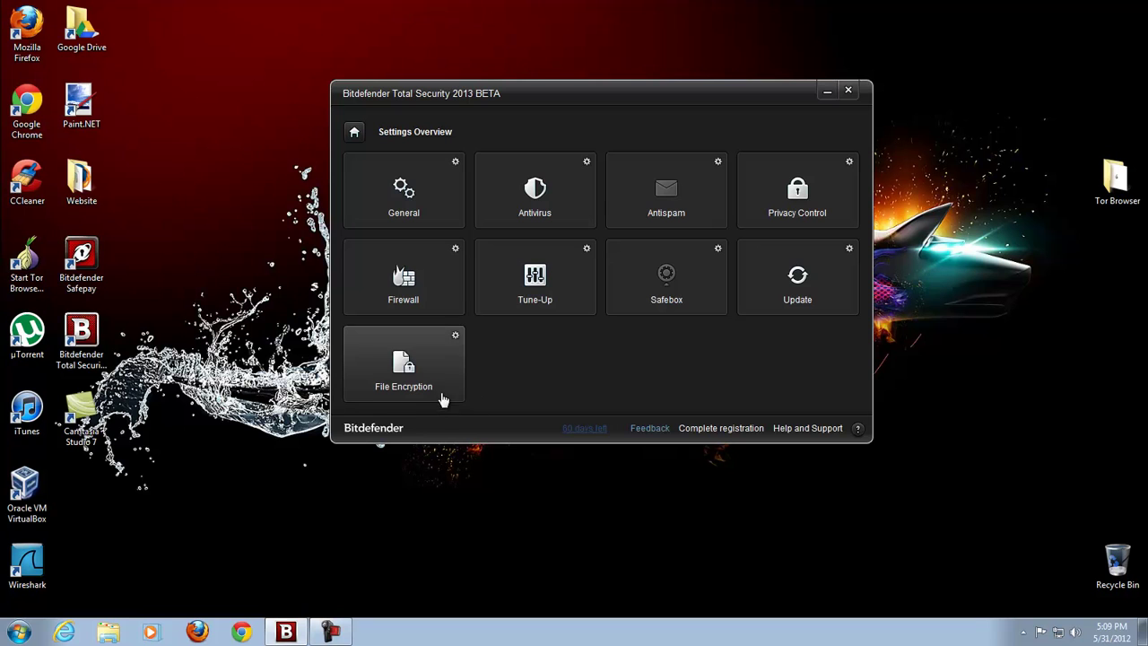
left_click(412, 302)
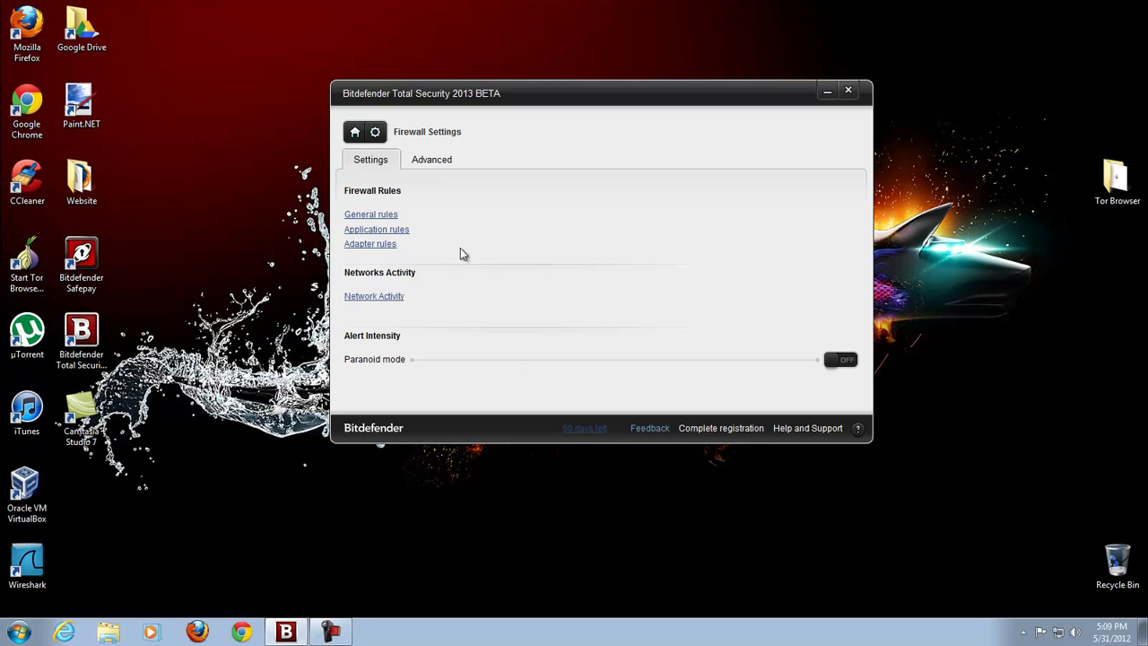
left_click(440, 159)
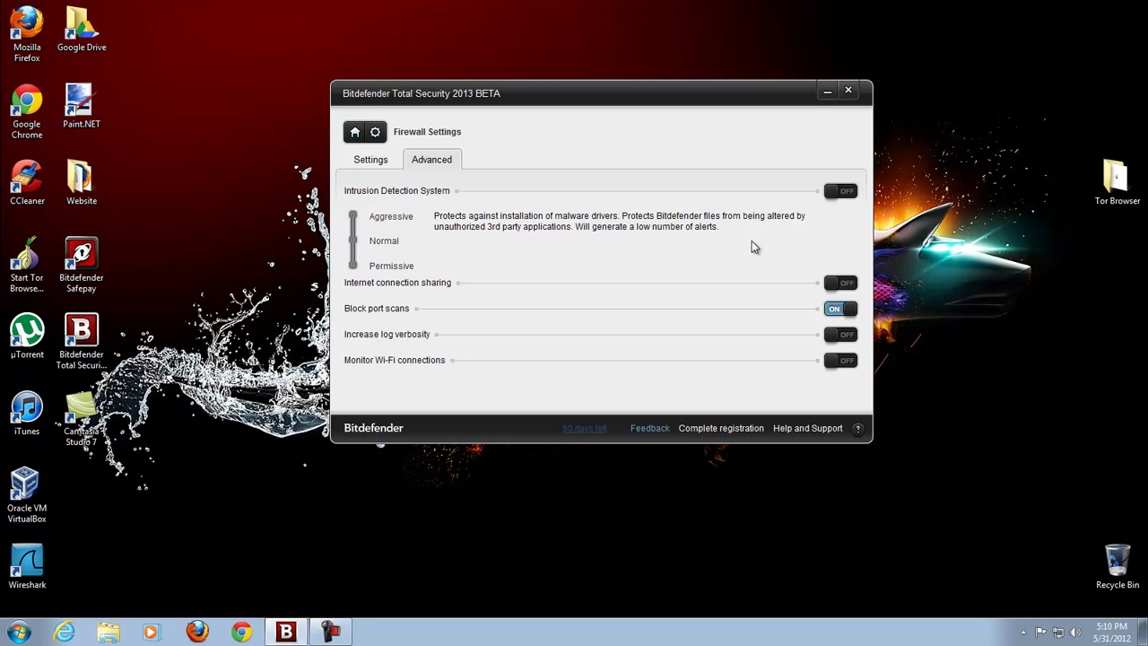
left_click(352, 134)
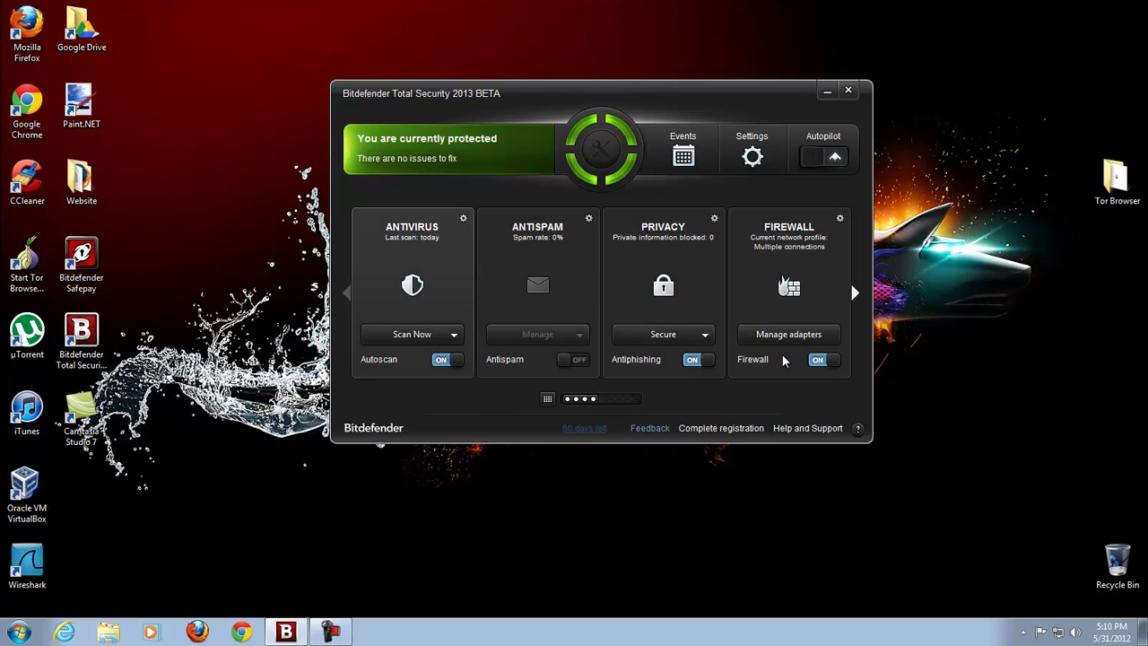